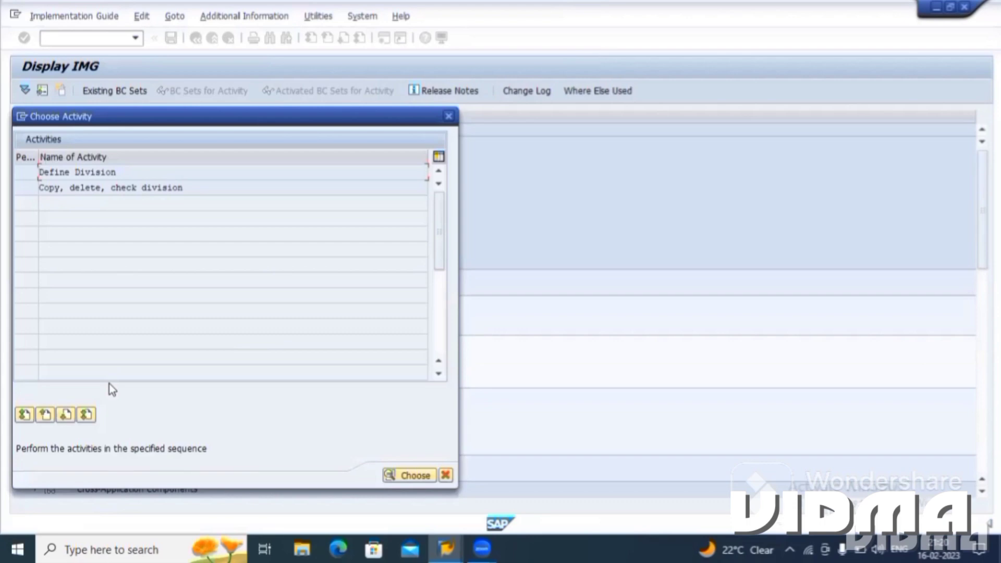
Open the Define Division activity and look over the existing division names.
click(192, 533)
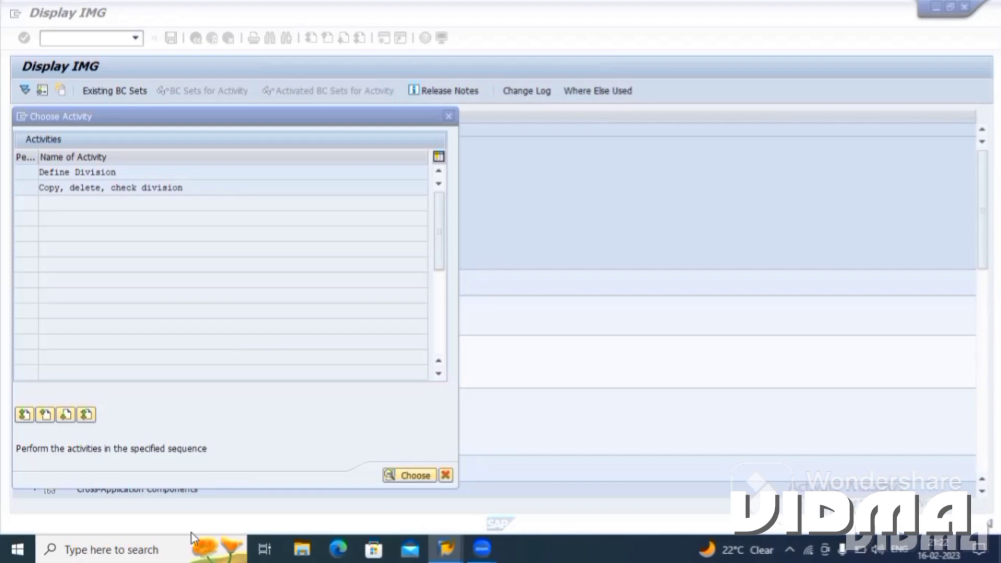
click(54, 168)
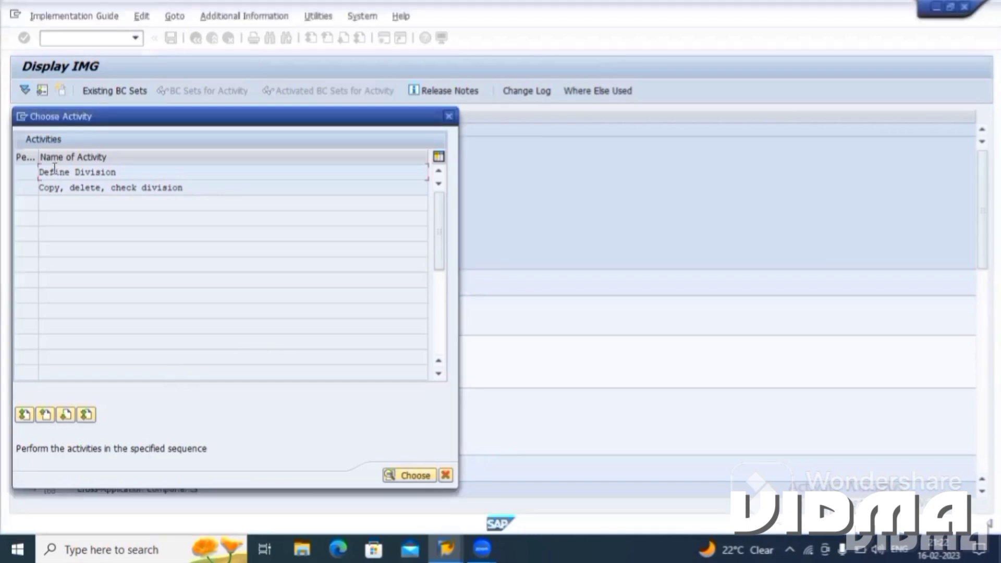
double_click(70, 172)
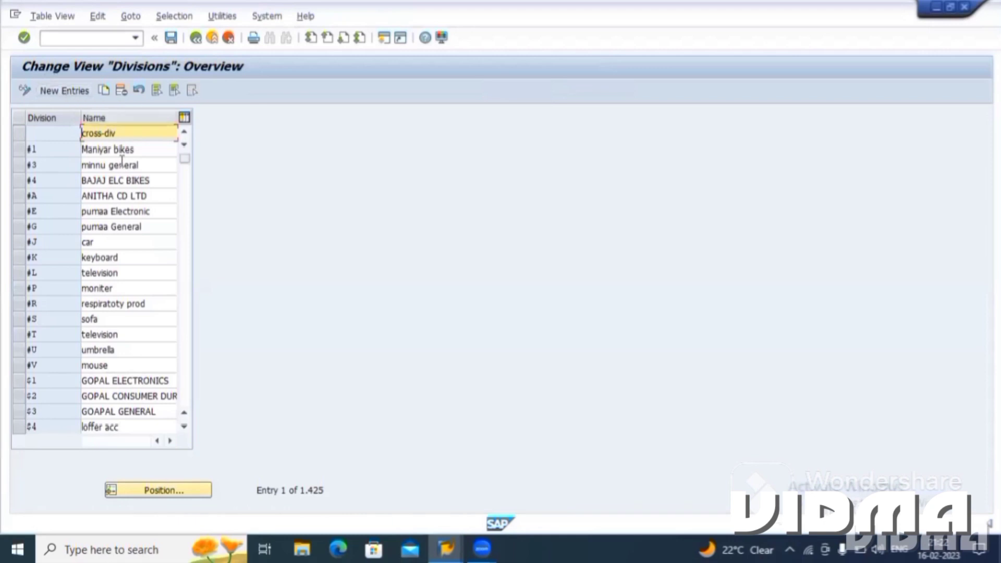
click(119, 256)
click(121, 273)
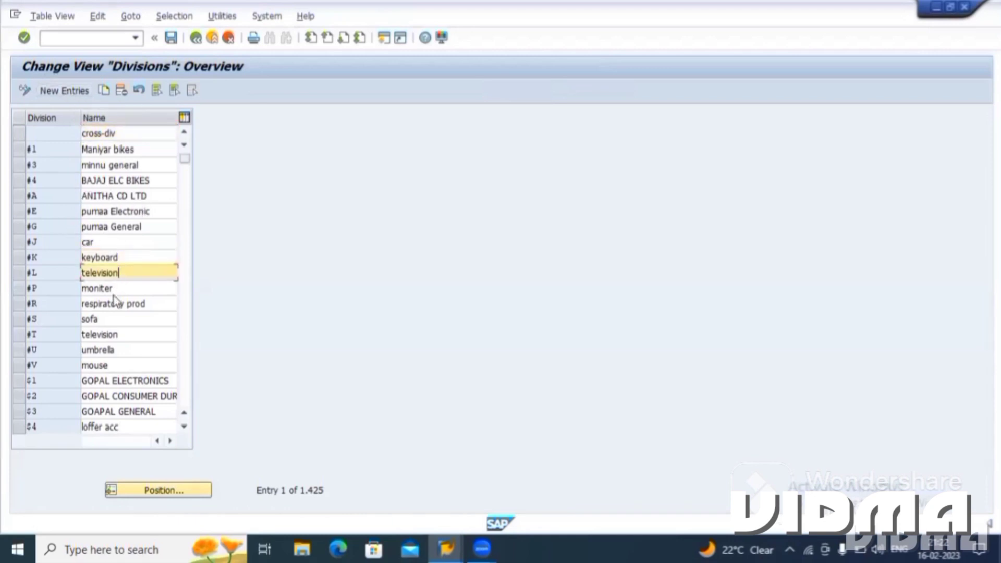
click(117, 303)
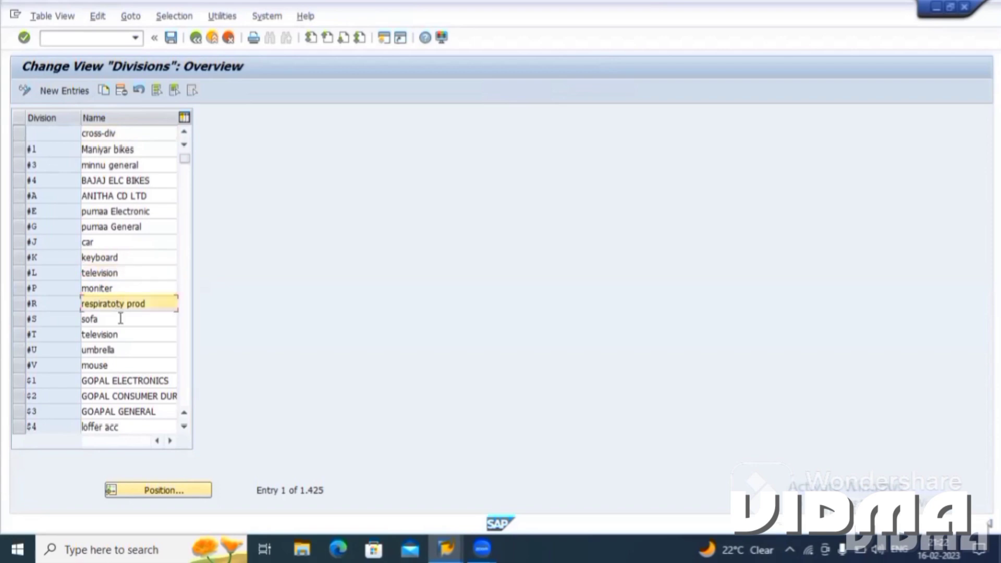
click(120, 318)
click(122, 334)
click(122, 350)
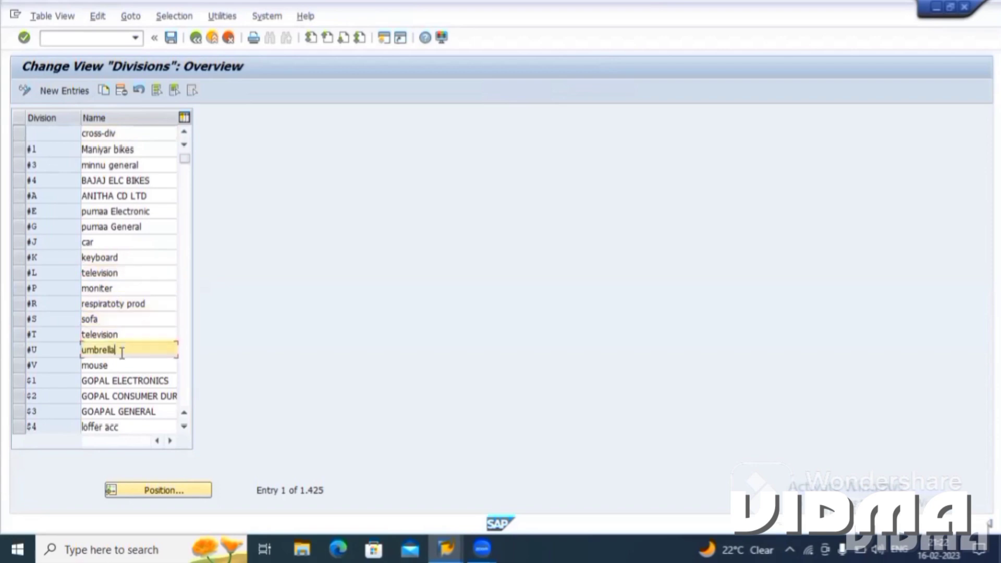
Start new division entries and enter division t1 with the name "raw material".
click(60, 91)
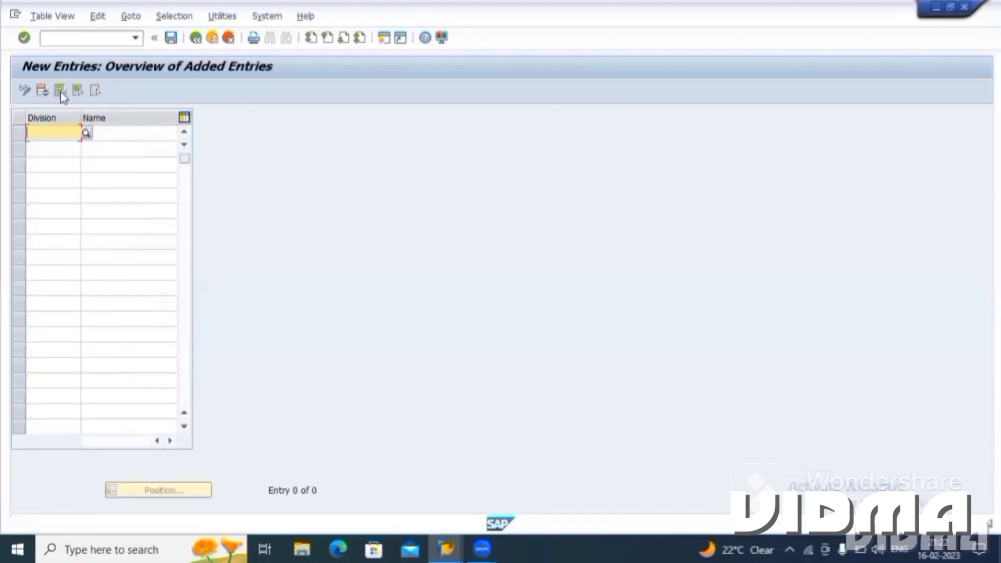
text(t1)
key(Tab)
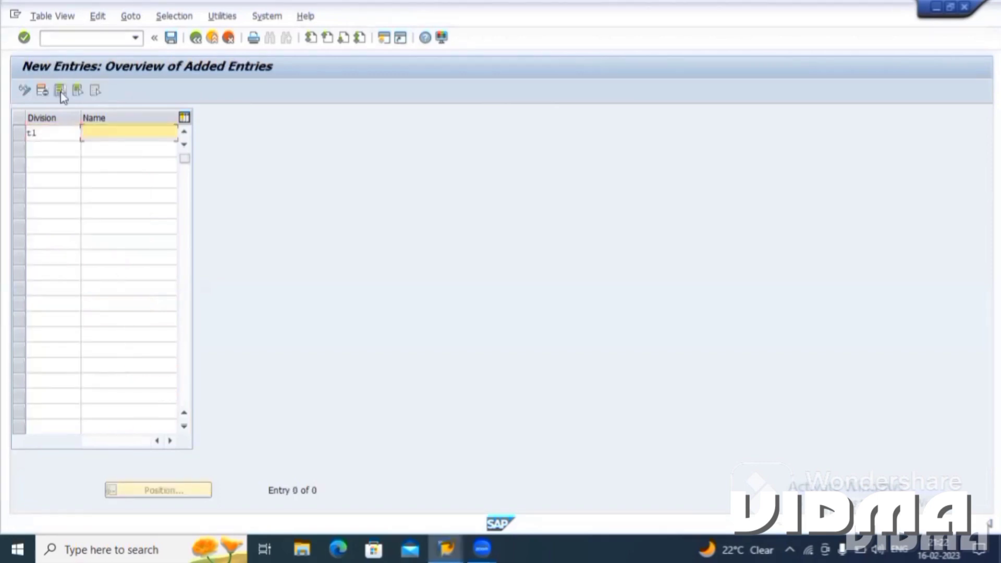
text(raw material)
Add a second division t2 named "finished prodct" and submit the entries for validation.
click(35, 149)
text(t2)
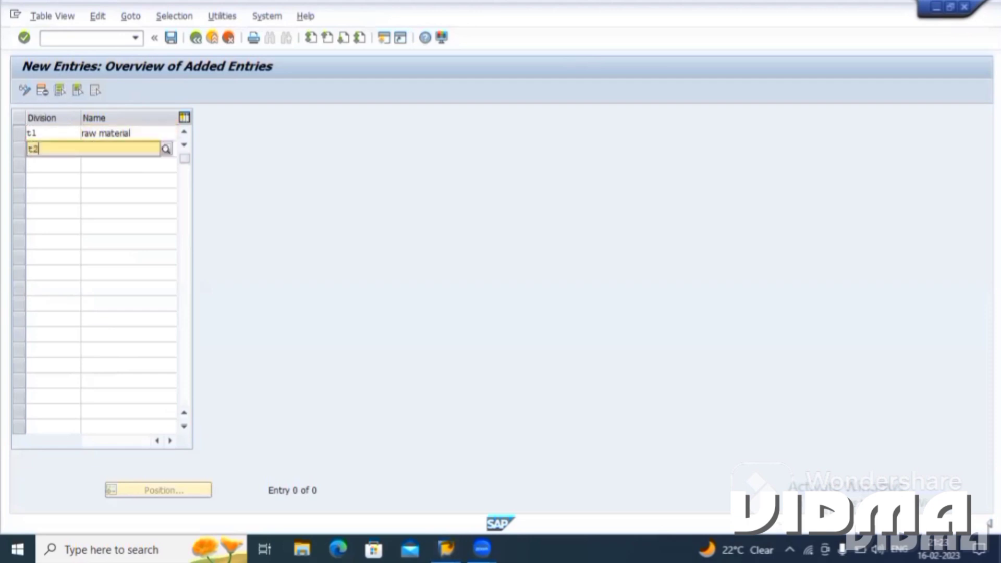
key(Tab)
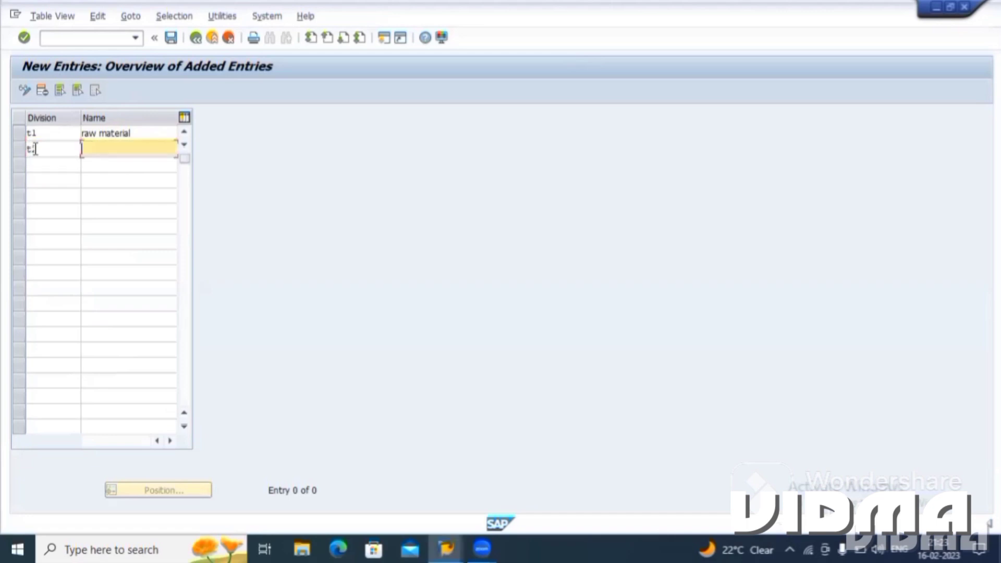
key(Tab)
key(shift+Tab)
text(finished prodct)
key(Return)
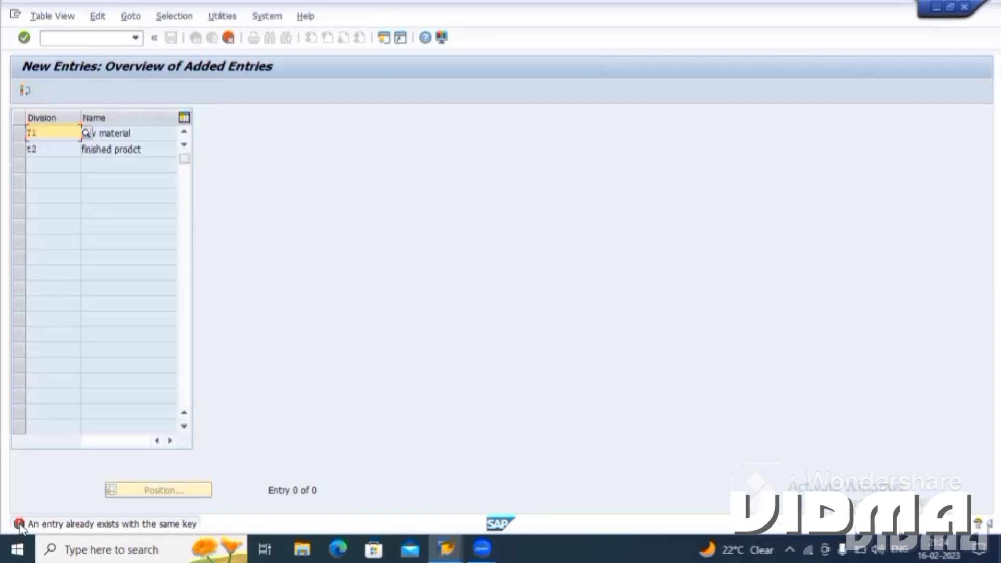
Try other division keys, such as T7, for the raw material entry.
key(Return)
key(BackSpace)
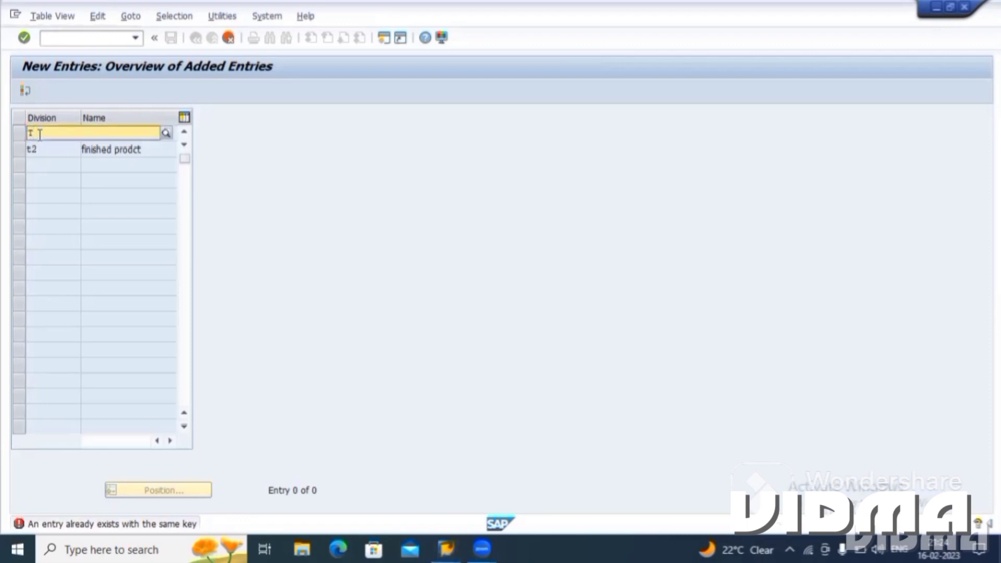
text(7)
key(Return)
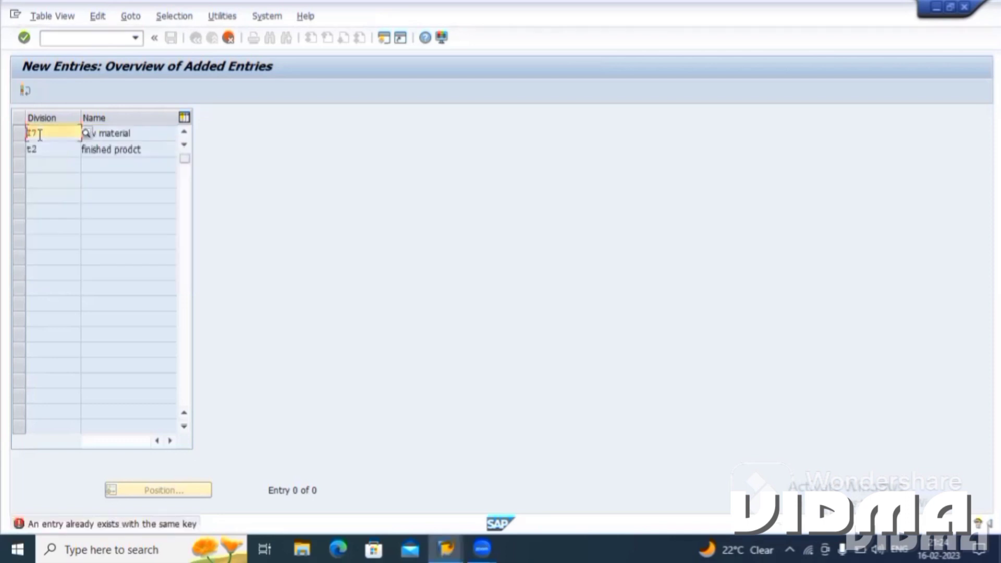
click(56, 135)
key(BackSpace)
key(BackSpace)
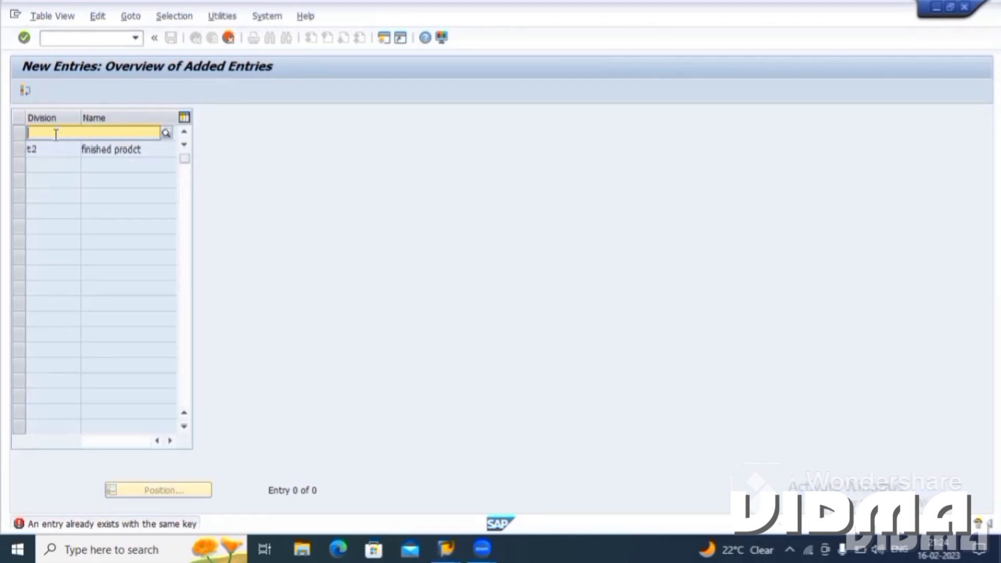
text(t8)
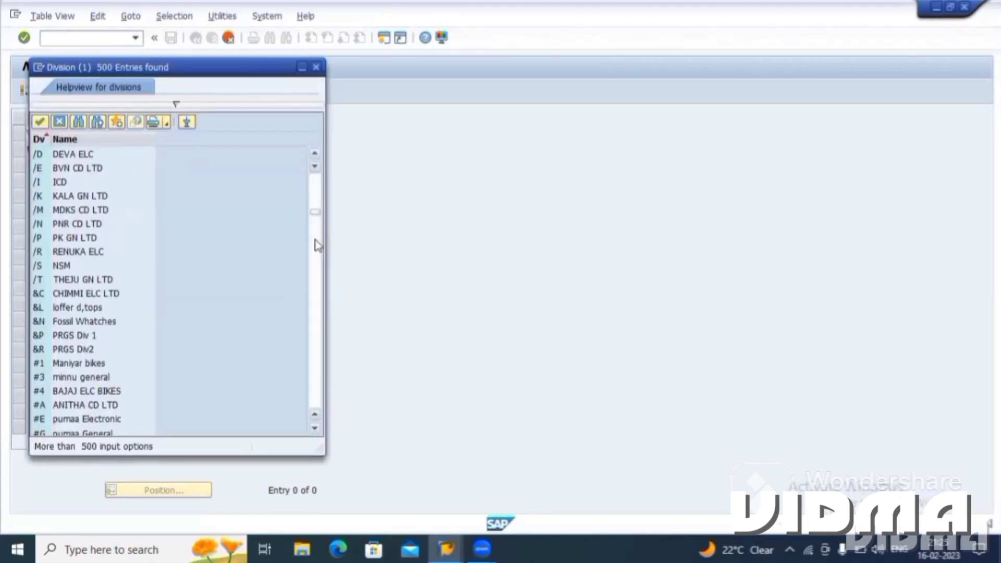
Browse the list of existing division keys and move its window off the entries table.
click(315, 240)
click(315, 239)
click(315, 239)
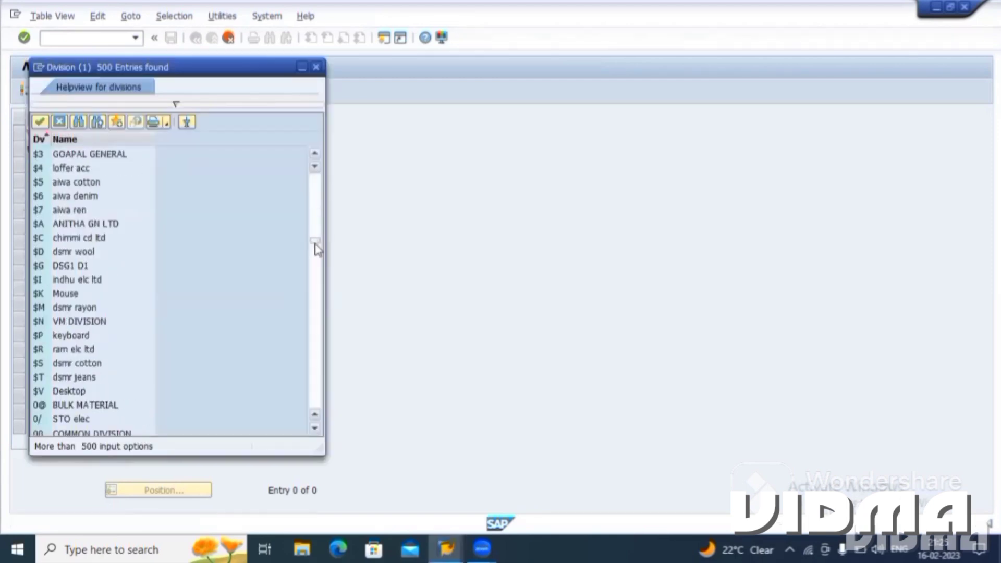
click(316, 251)
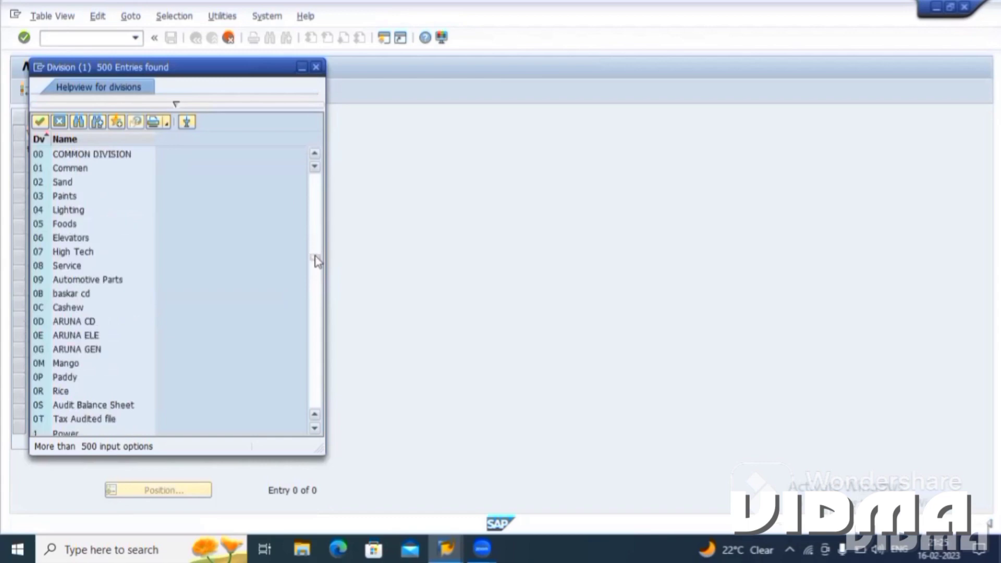
click(316, 256)
click(316, 263)
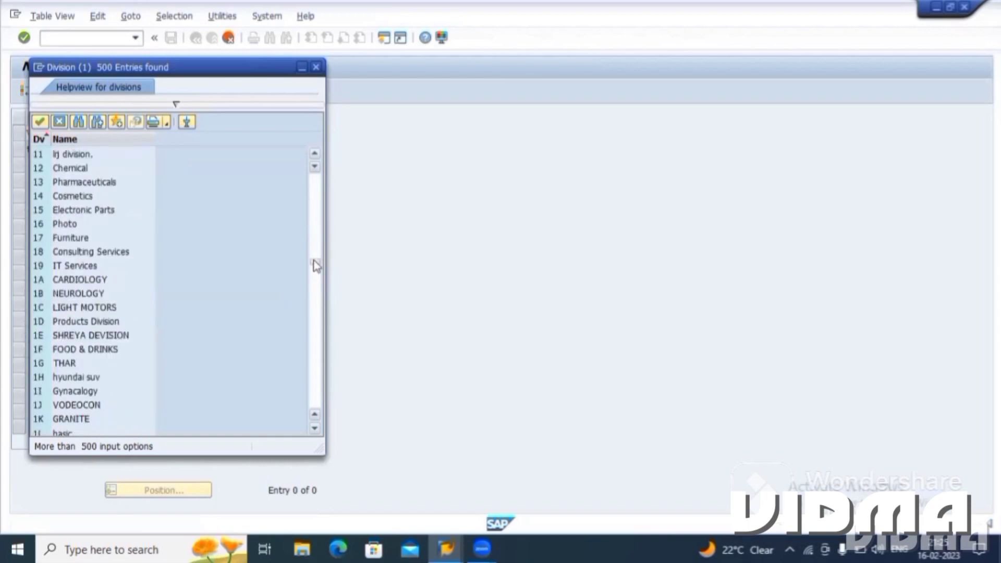
scroll(316, 266, down, 1)
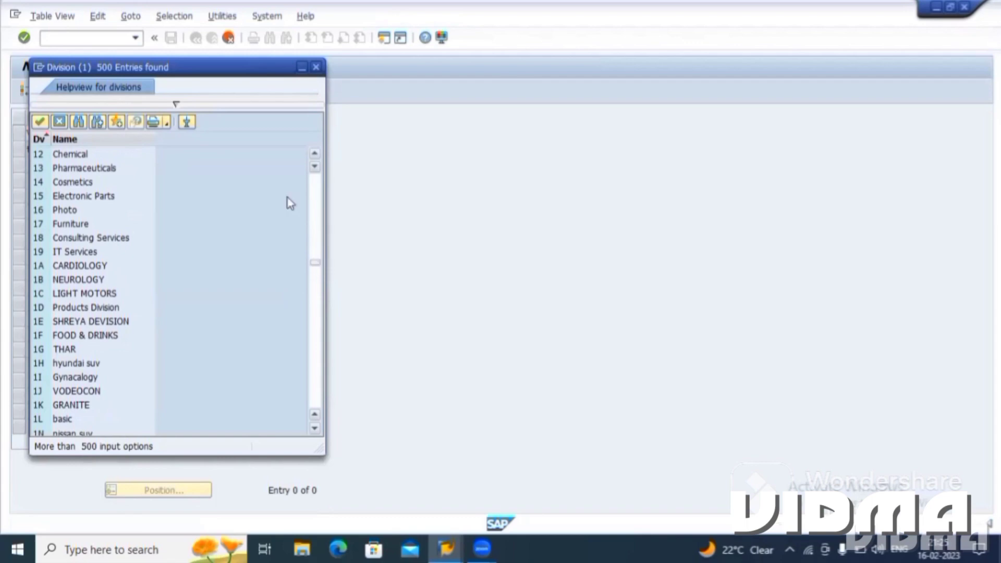
drag(210, 70, 214, 71)
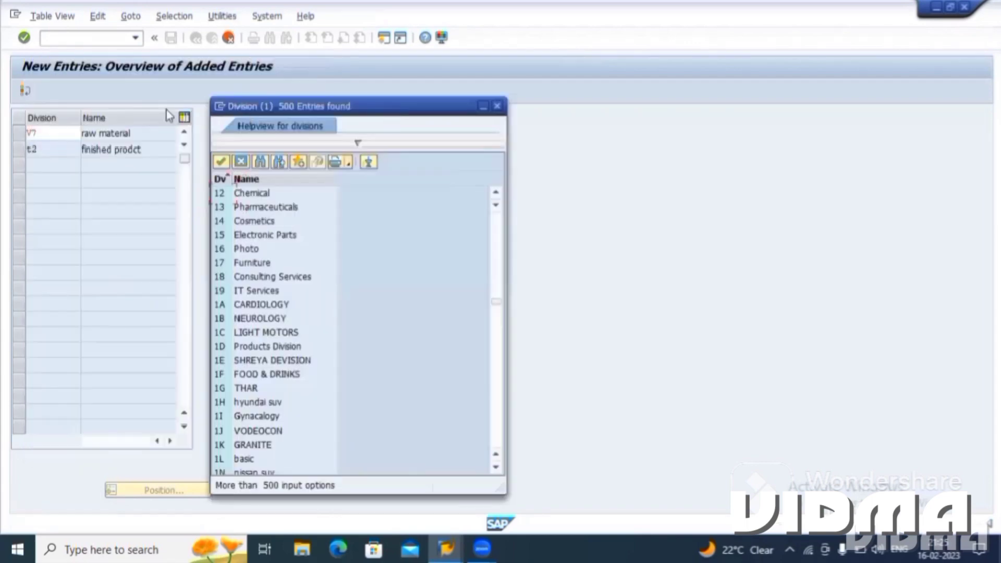
Try k9 as the division key of the raw material entry.
click(50, 130)
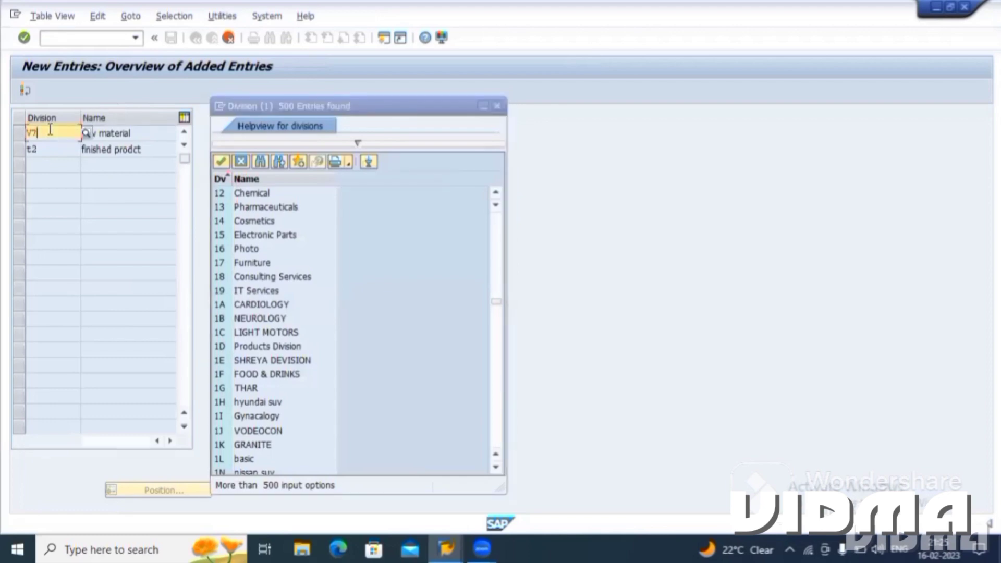
key(BackSpace)
key(BackSpace)
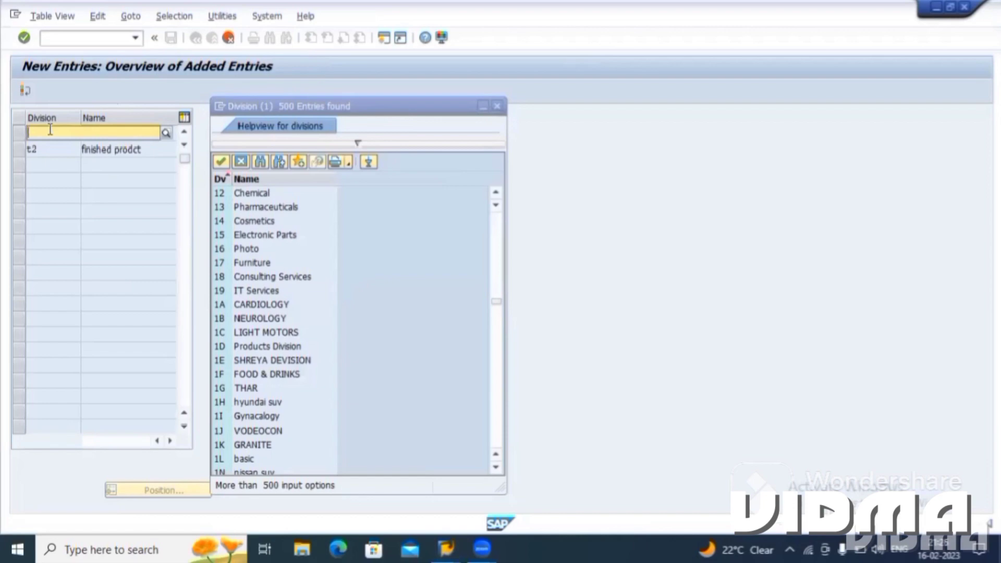
text(k9)
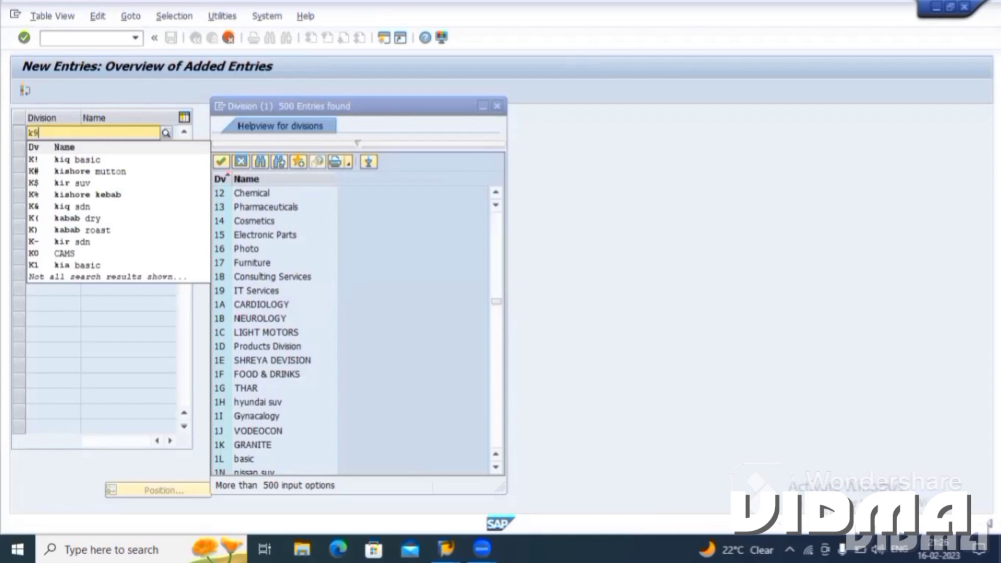
key(Return)
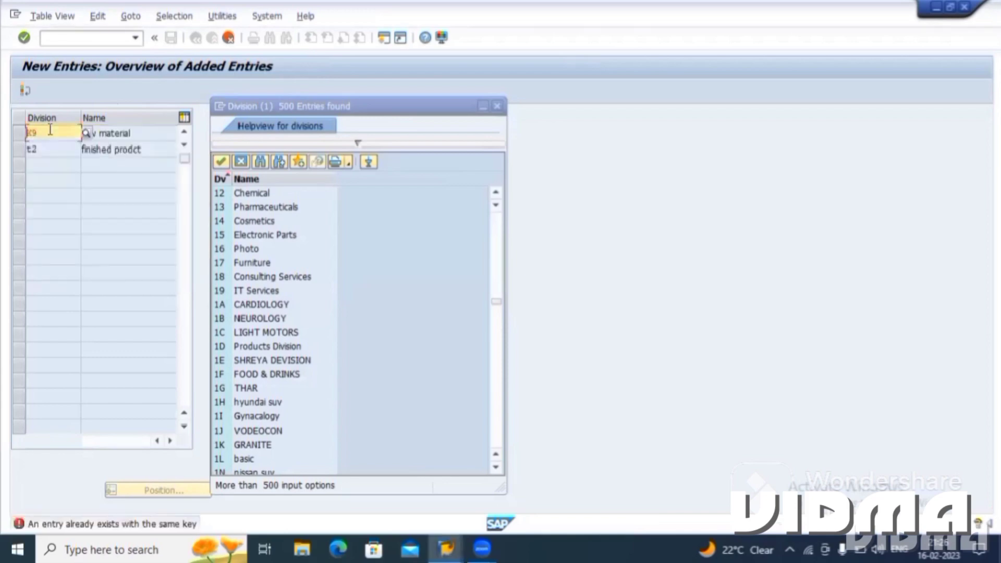
Set the division key of the raw material entry to ,q and validate it.
click(53, 138)
key(BackSpace)
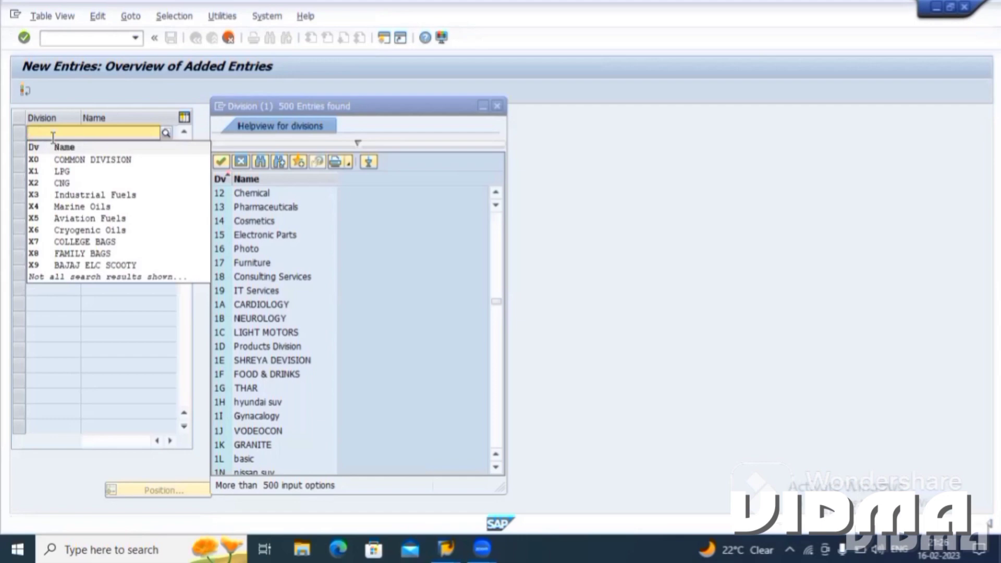
text(,q)
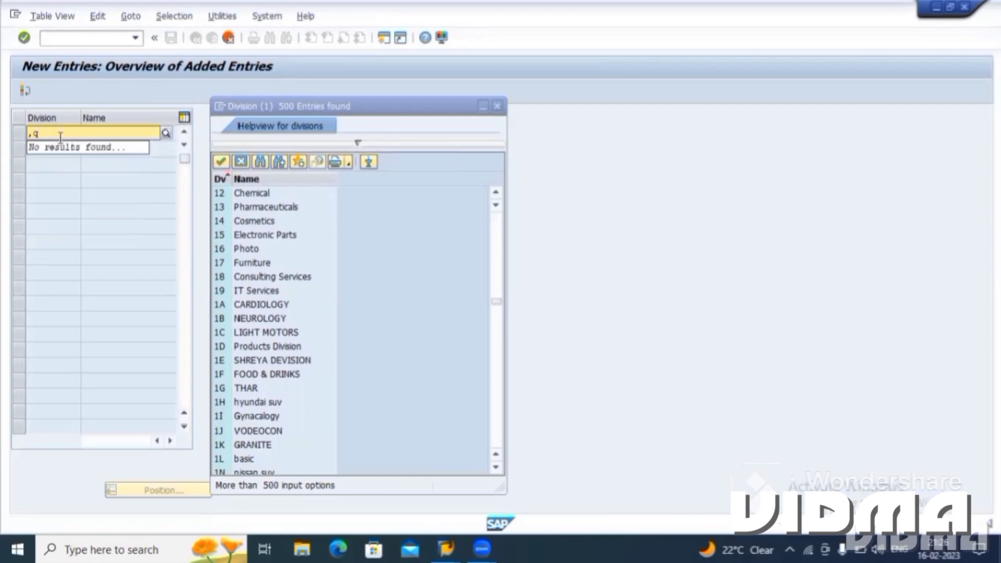
key(Return)
Set the division key of the "finished prodct" entry to ,w and close the list of existing divisions.
click(48, 147)
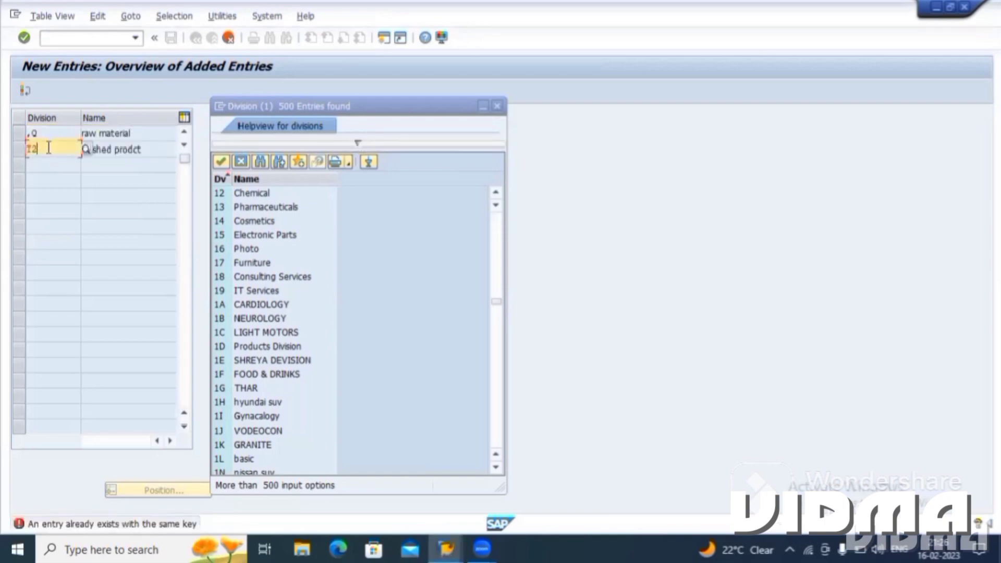
key(BackSpace)
key(BackSpace)
text(,)
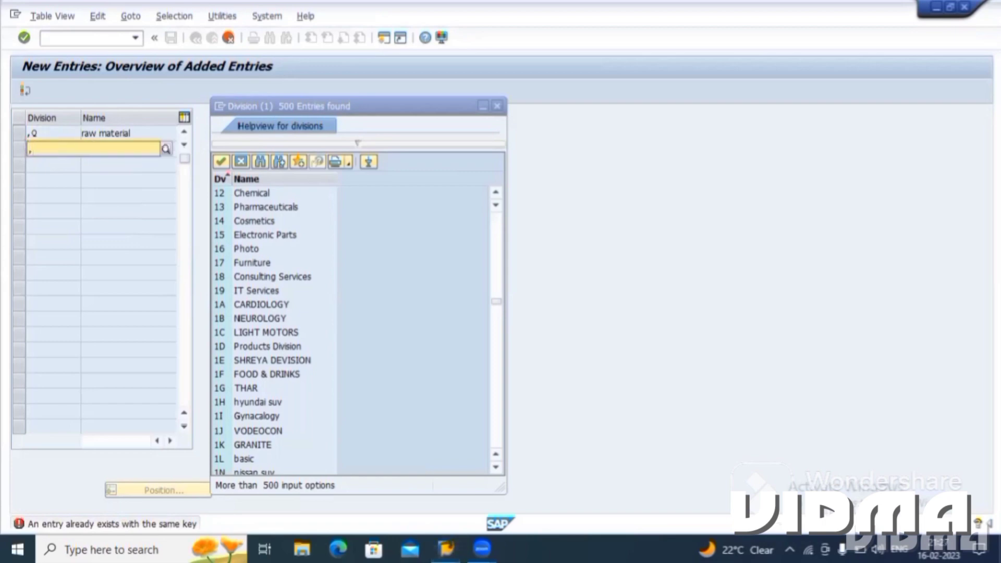
text(w)
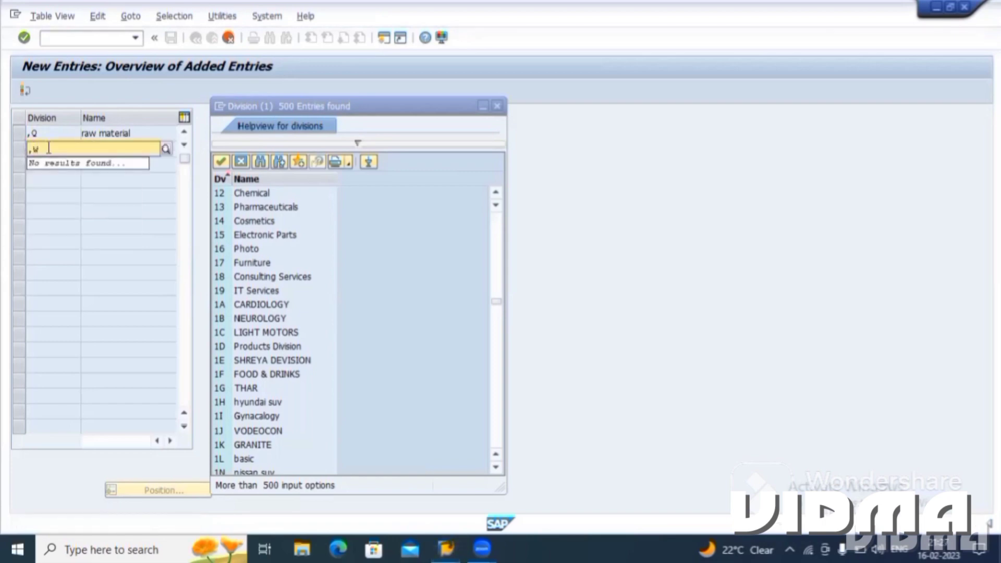
key(Return)
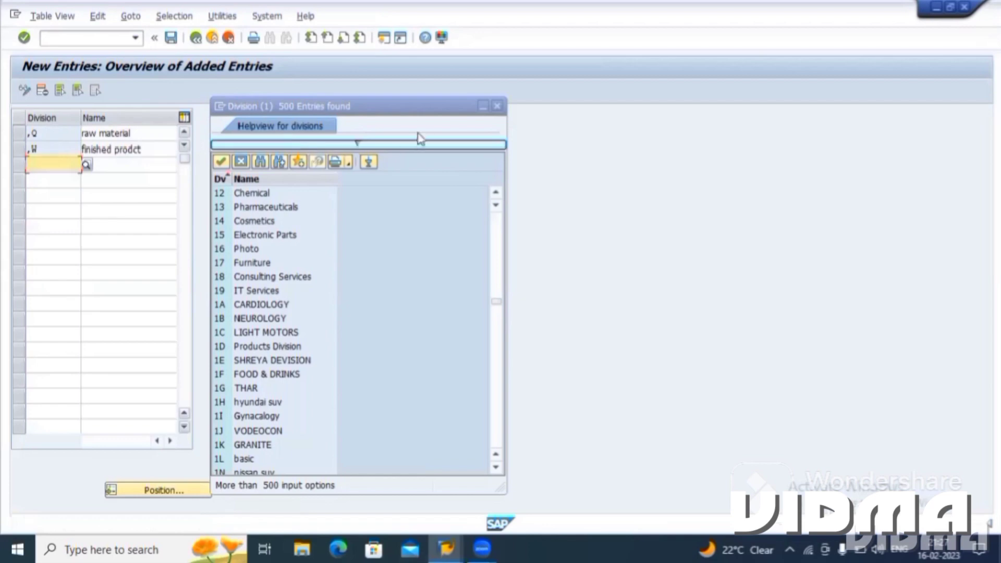
click(496, 107)
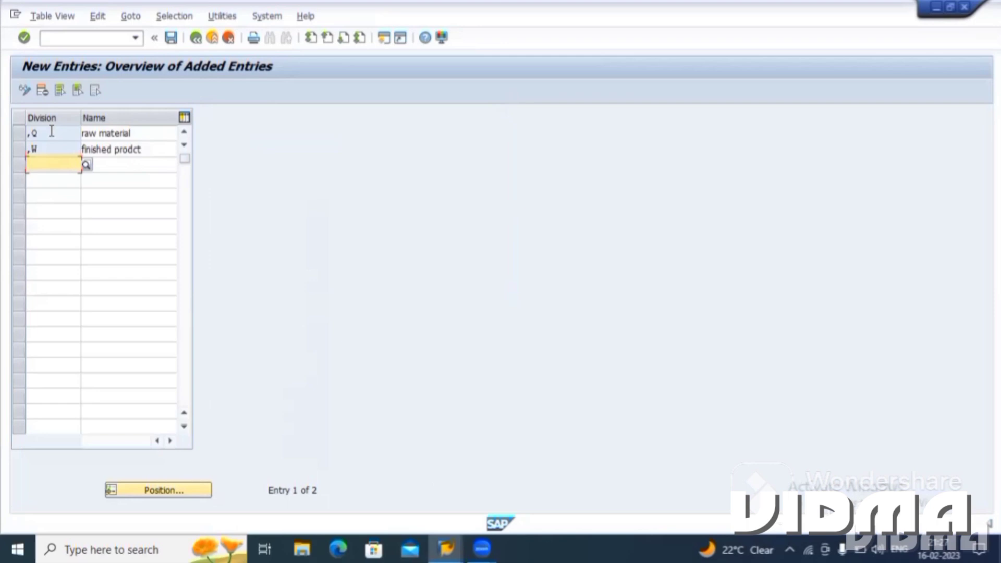
Save the two new divisions and return to the Choose Activity list.
key(ctrl+s)
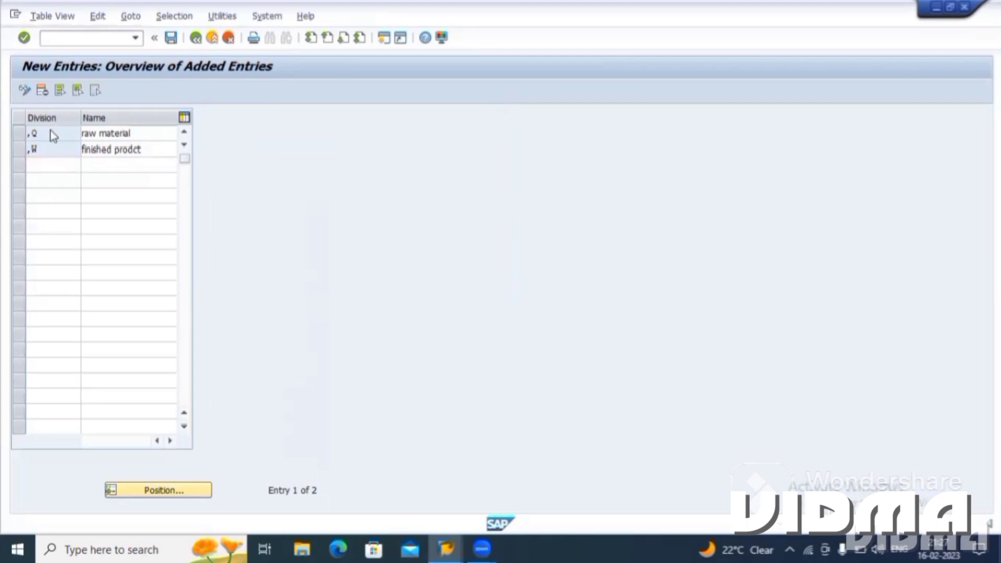
key(Return)
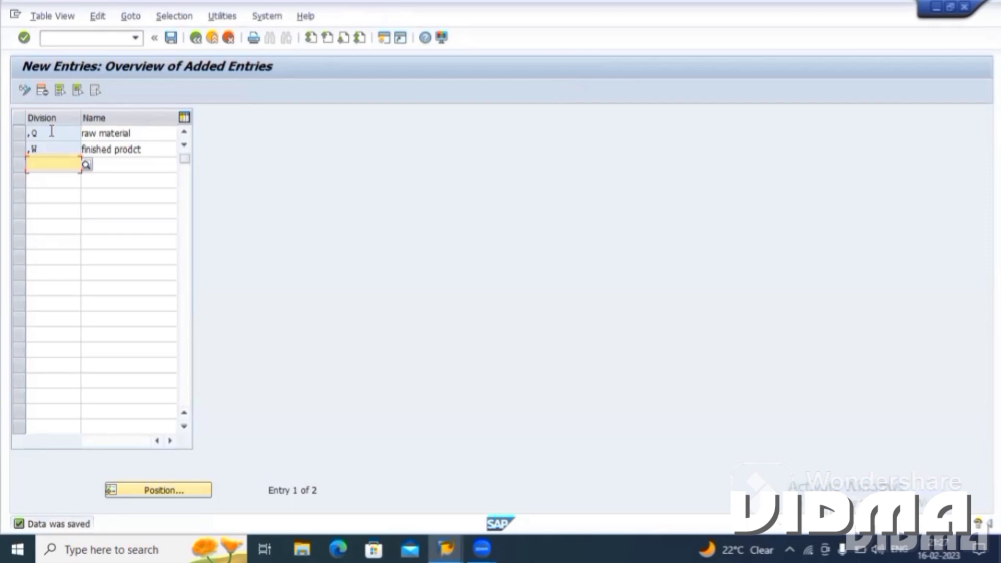
click(195, 39)
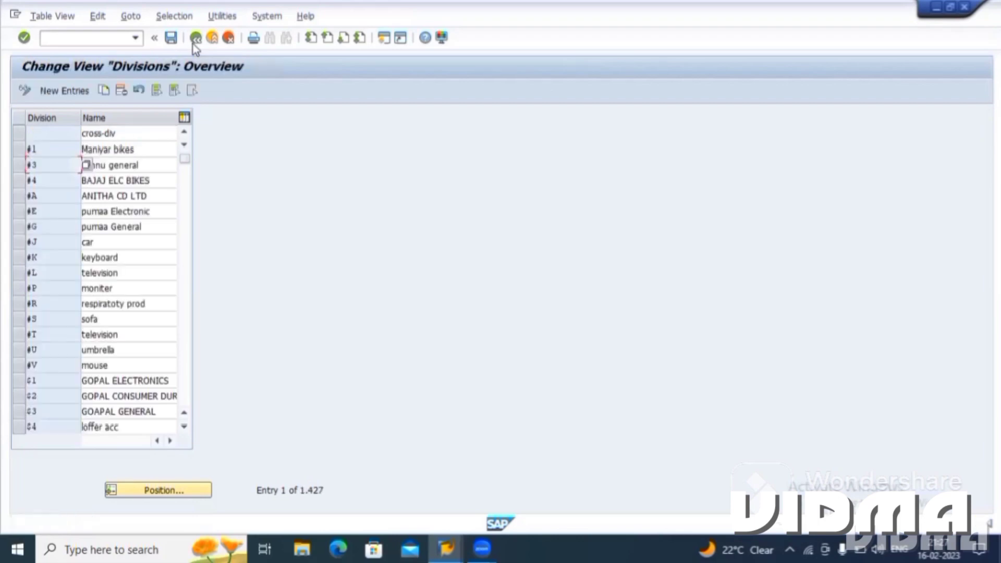
click(195, 39)
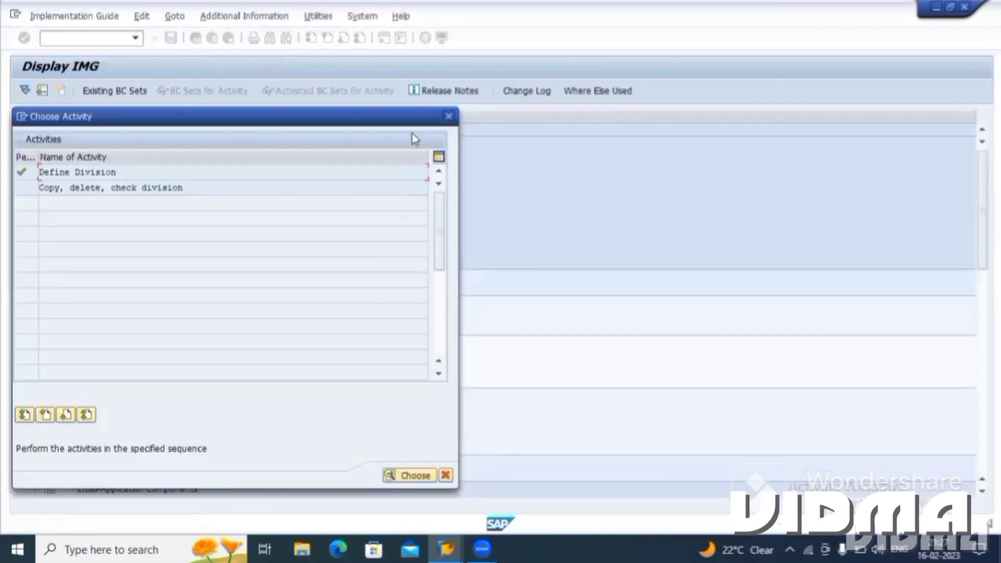